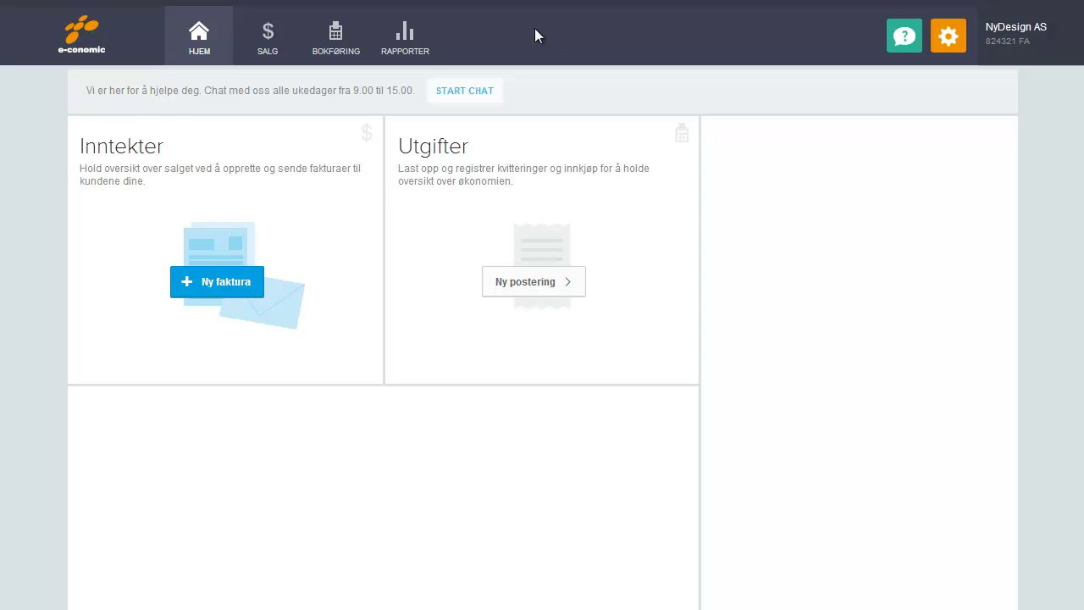
Open the Kundekontokort customer report and set its period from 01.01.13 to 31.12.13.
left_click(407, 39)
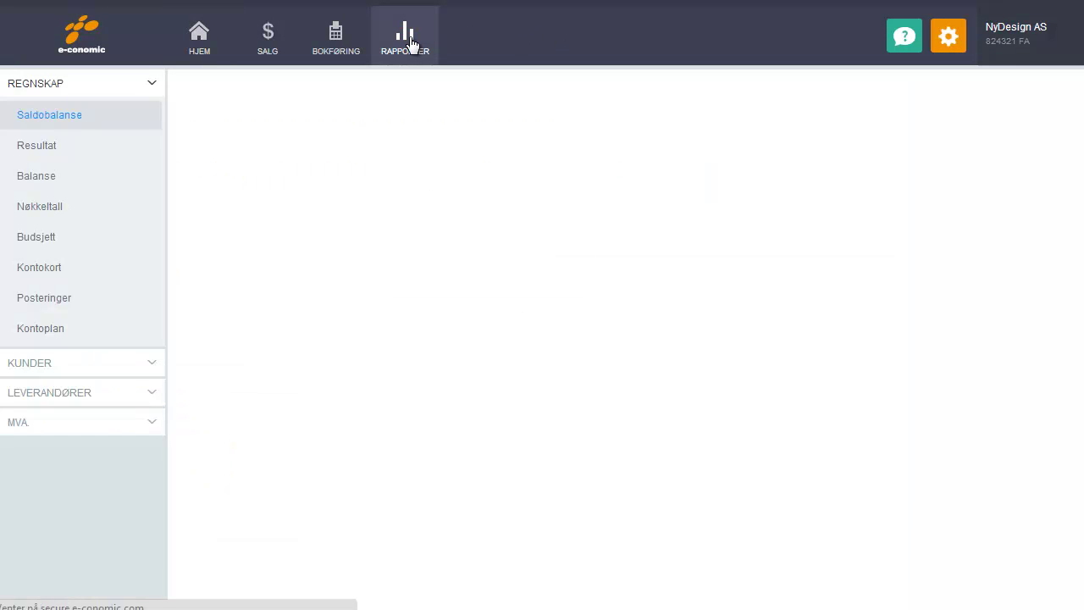
left_click(149, 80)
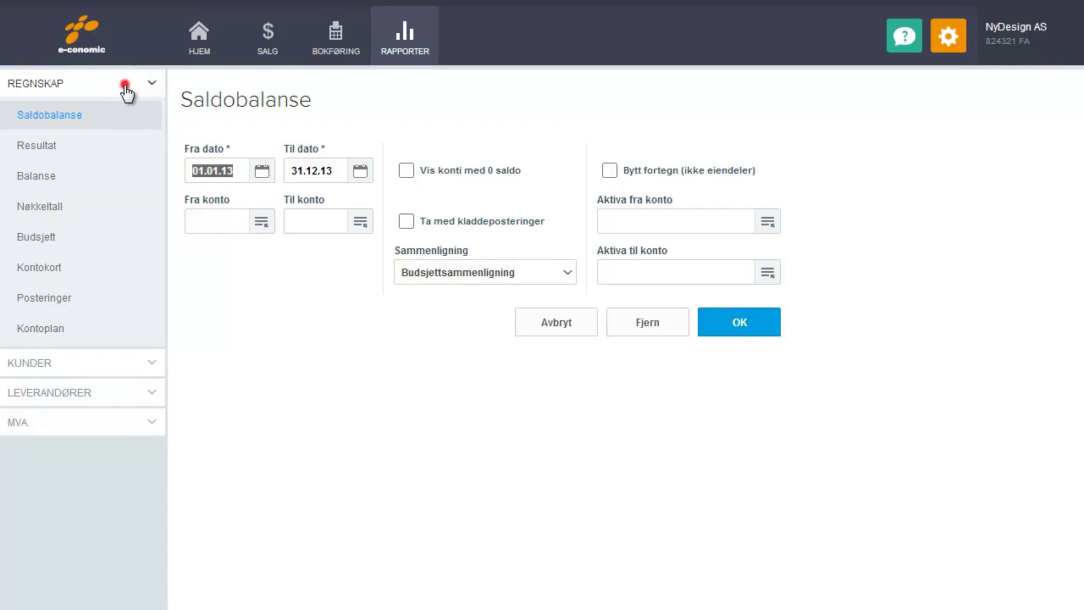
left_click(112, 110)
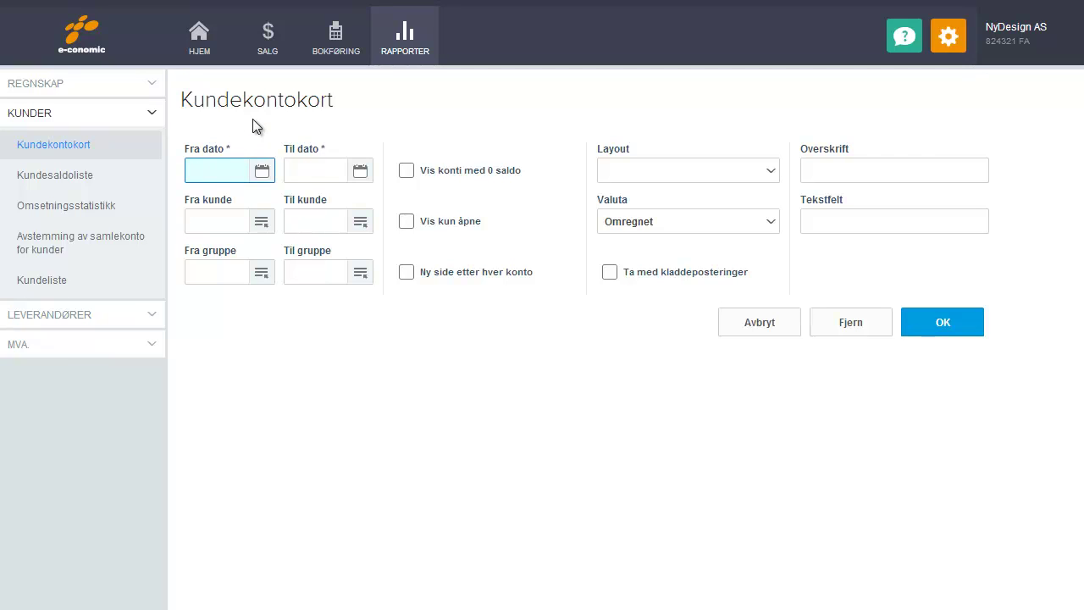
type("01.01.")
type("13")
key("Tab")
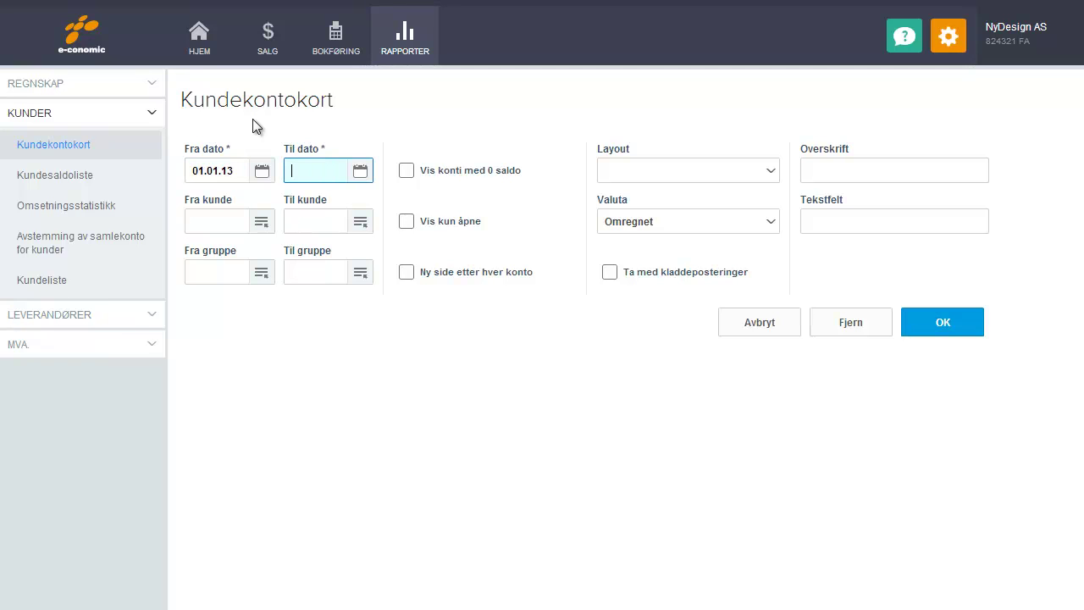
left_click(361, 173)
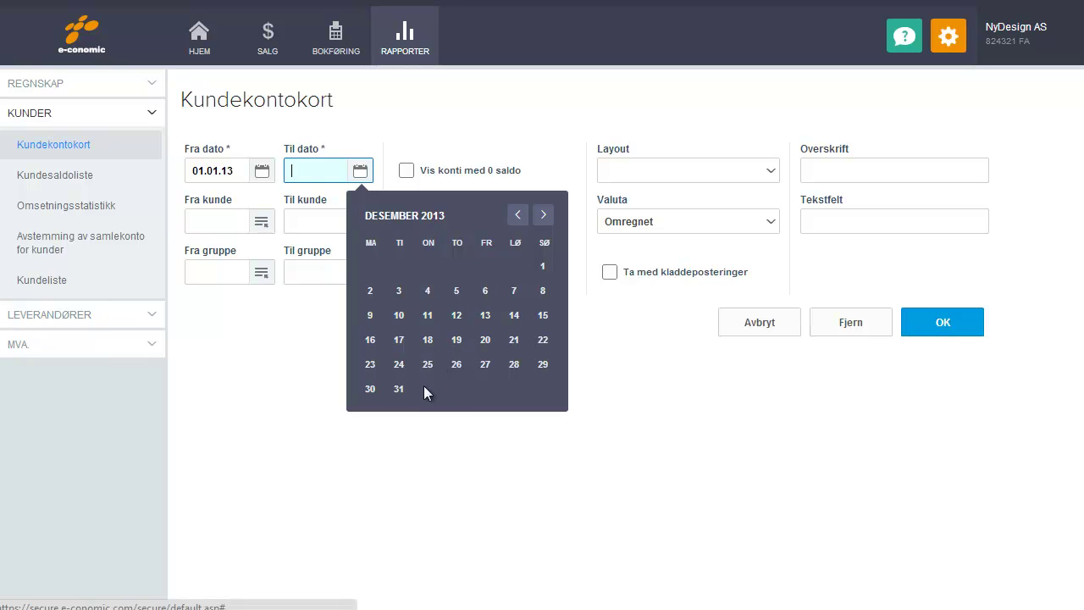
left_click(399, 392)
left_click(266, 364)
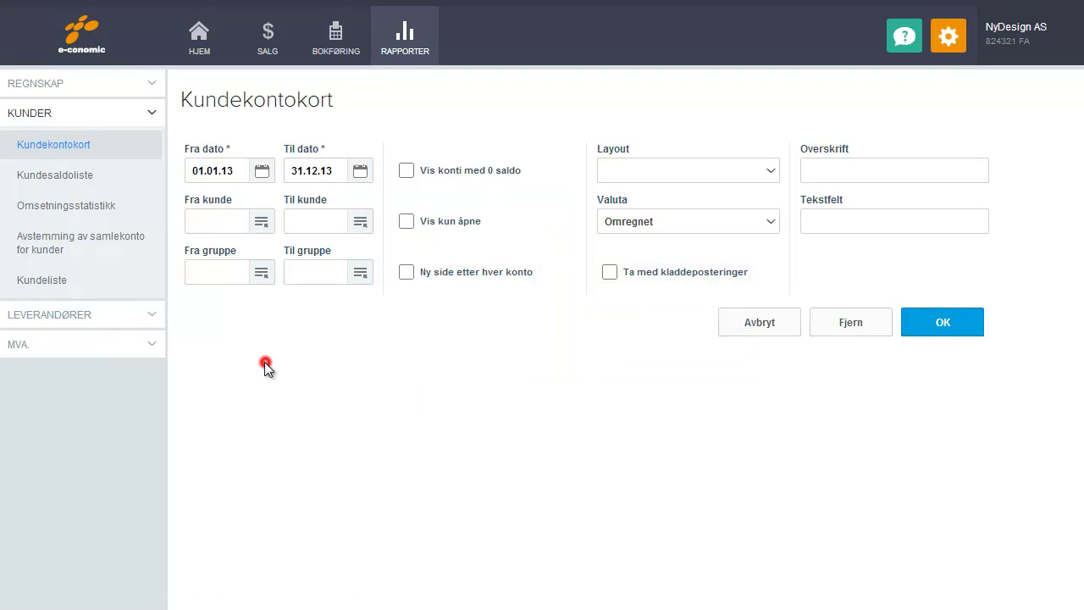
Limit the Kundekontokort report to the first customer in both Fra kunde and Til kunde, and generate it.
left_click(222, 222)
type("1")
left_click(227, 242)
left_click(305, 222)
type("1")
left_click(334, 242)
left_click(922, 336)
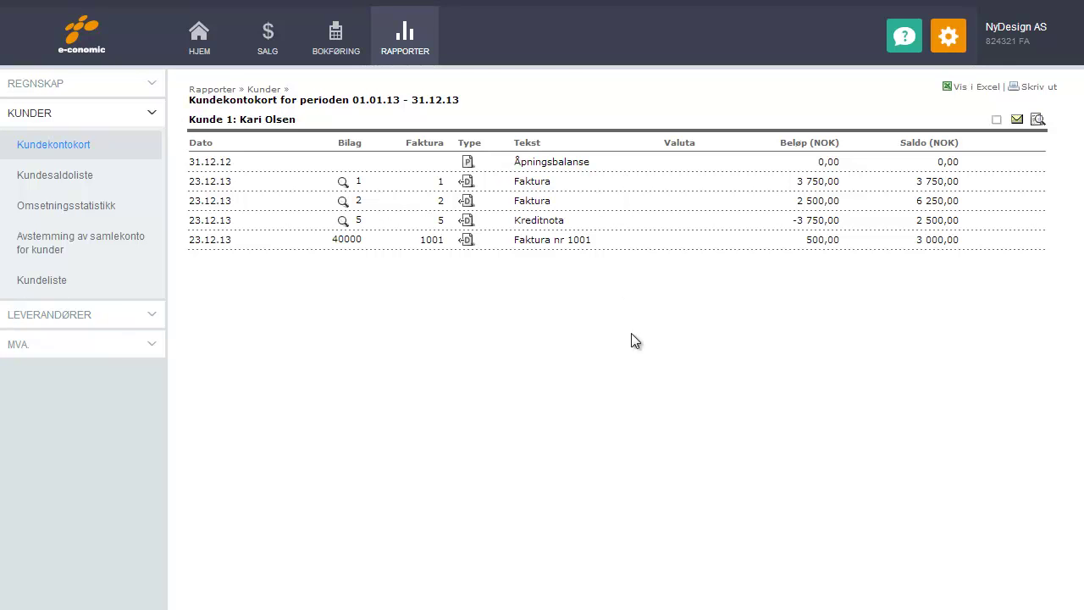
Return to the Kundekontokort criteria and clear the Fra kunde and Til kunde limits.
left_click(125, 145)
left_click(218, 221)
key("BackSpace")
left_click(306, 222)
key("BackSpace")
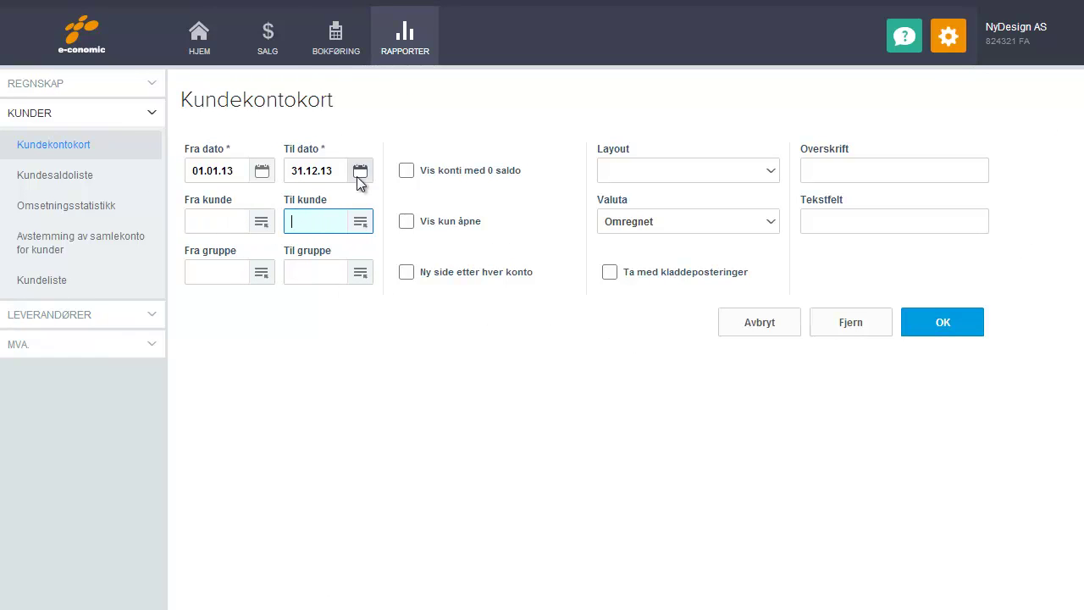
View the first customer's account postings from the sales customer list in an enlarged window, and close it.
left_click(288, 46)
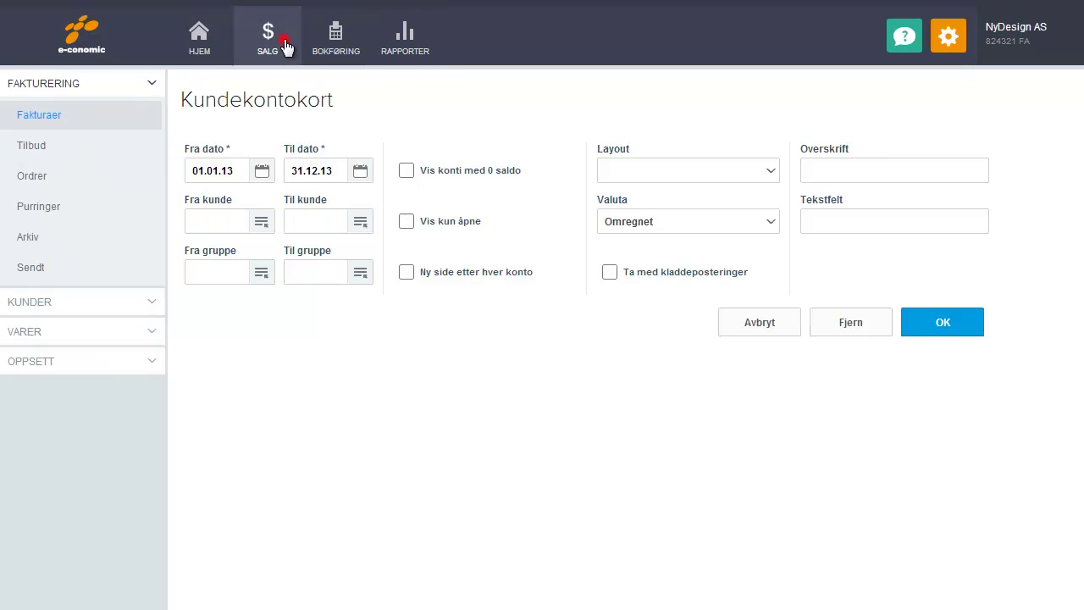
left_click(119, 81)
left_click(106, 111)
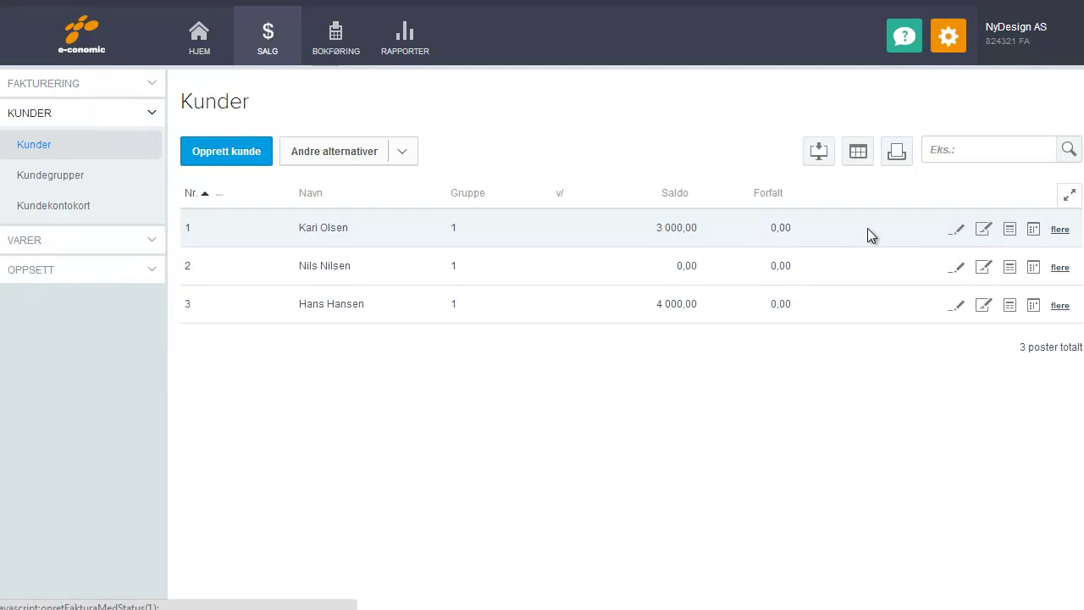
left_click(1011, 230)
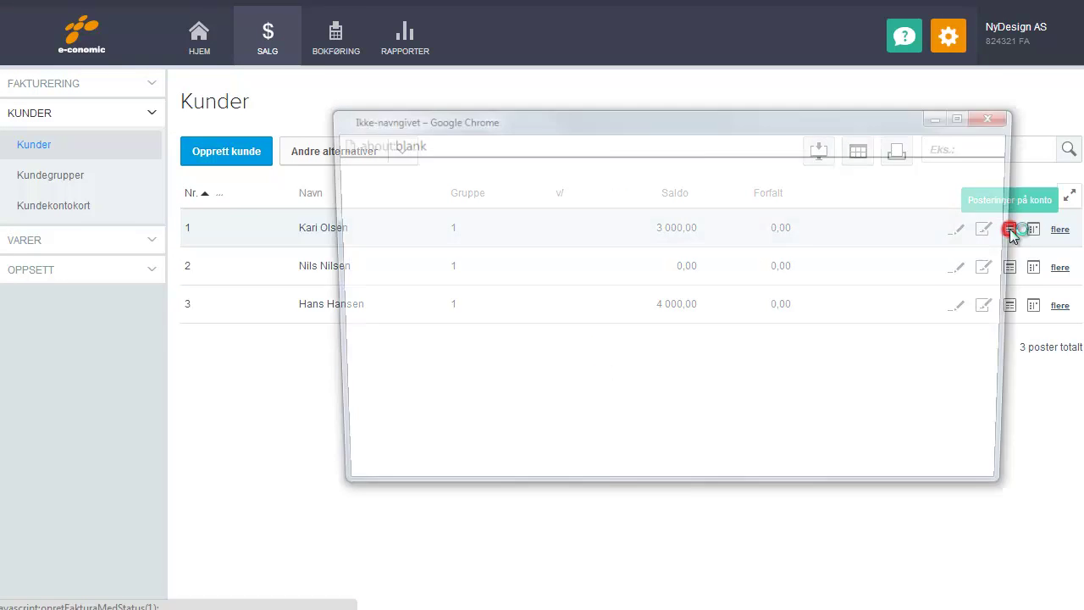
left_click_drag(650, 119, 506, 95)
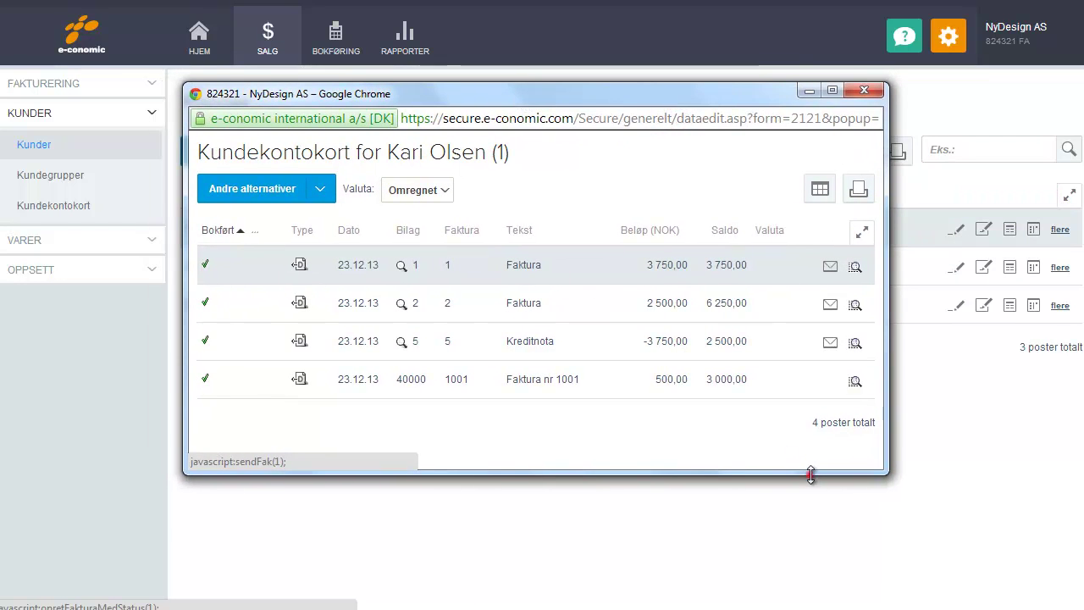
left_click_drag(810, 474, 811, 526)
left_click_drag(888, 470, 973, 468)
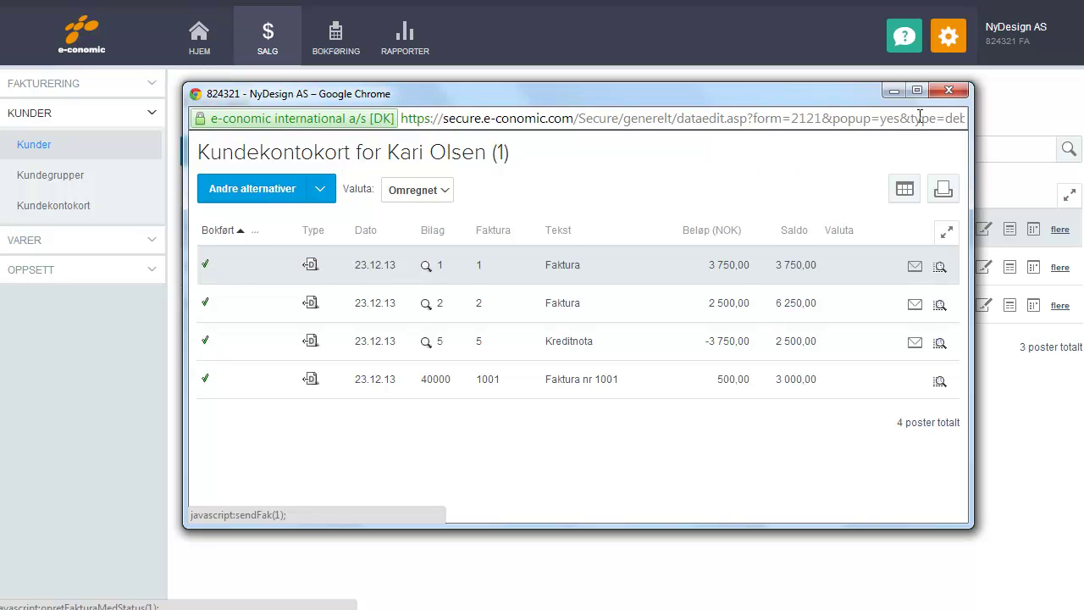
left_click(948, 89)
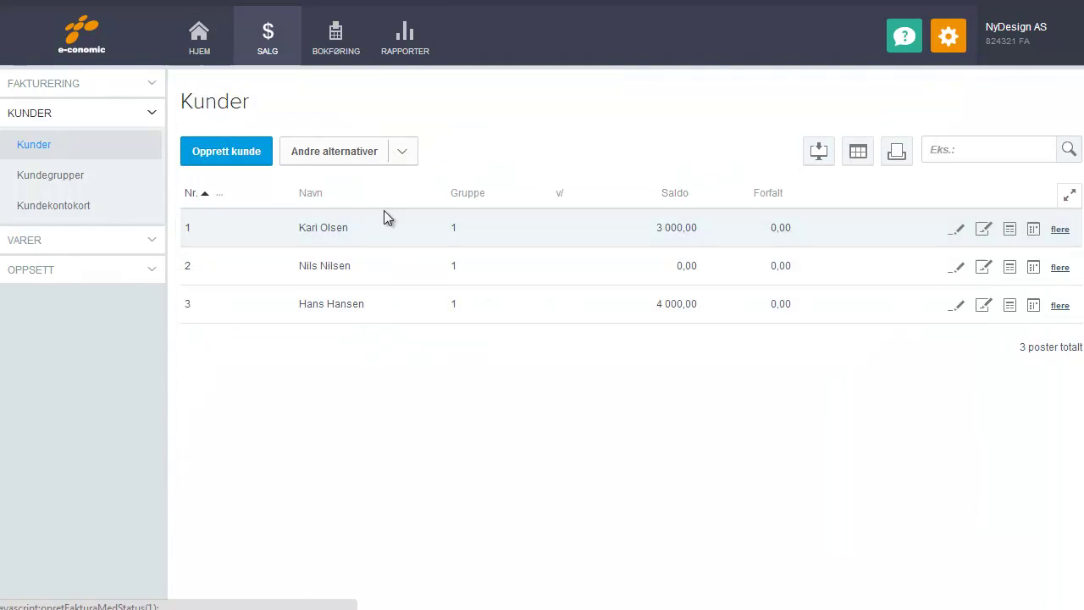
Reopen the Kundekontokort report criteria, clear the customer range, and generate the report for all customers.
left_click(405, 47)
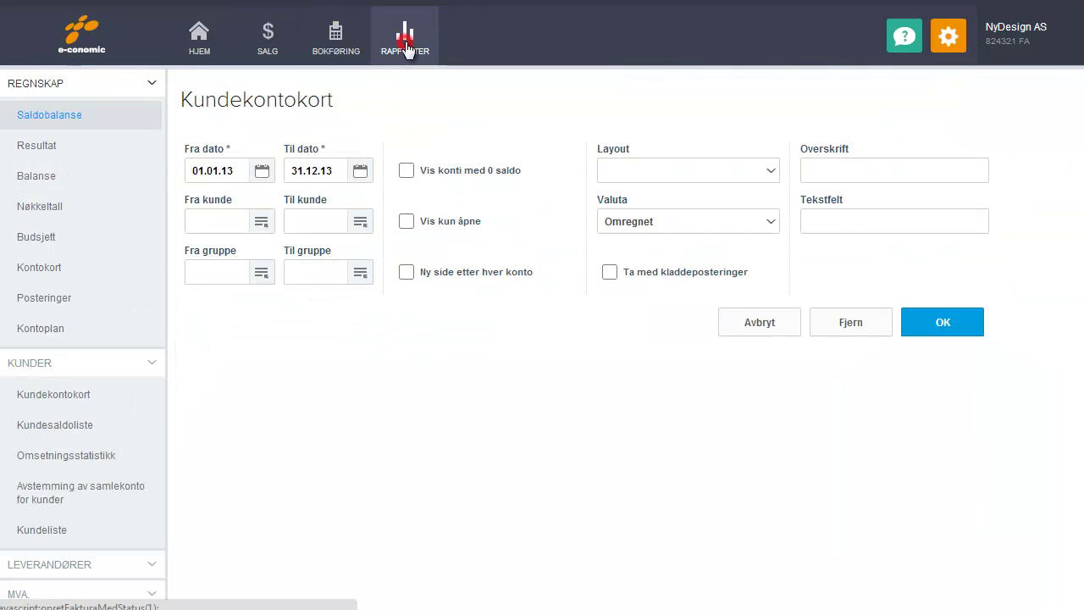
left_click(140, 83)
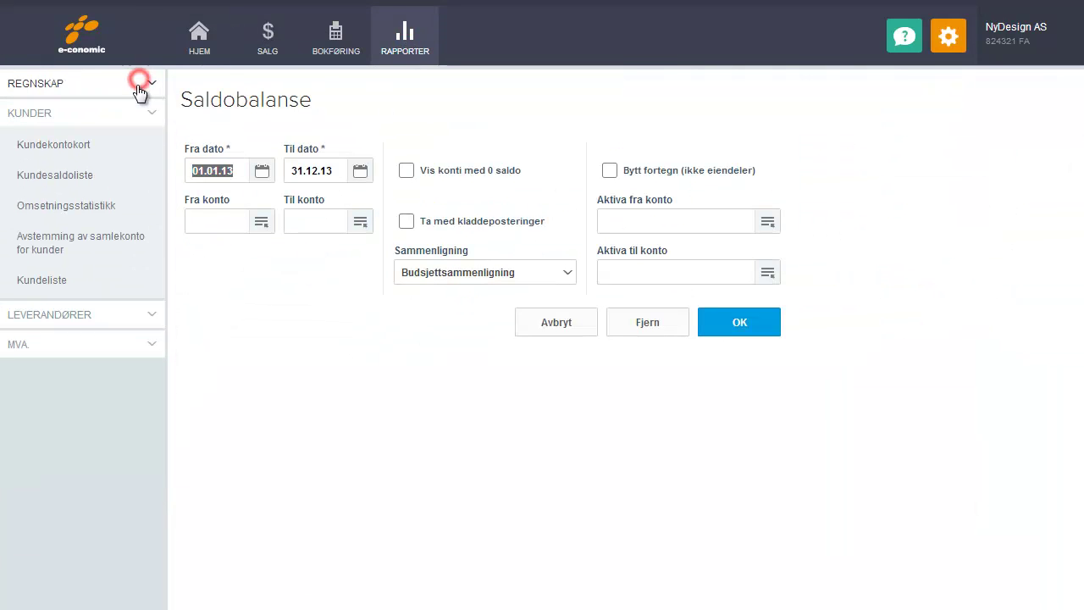
left_click(107, 152)
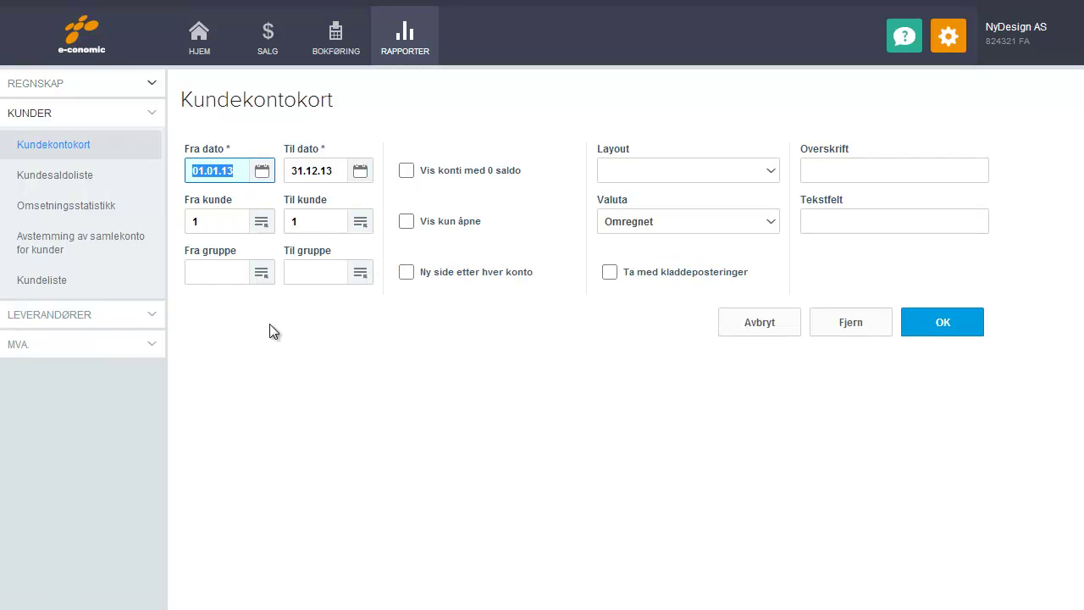
left_click(218, 222)
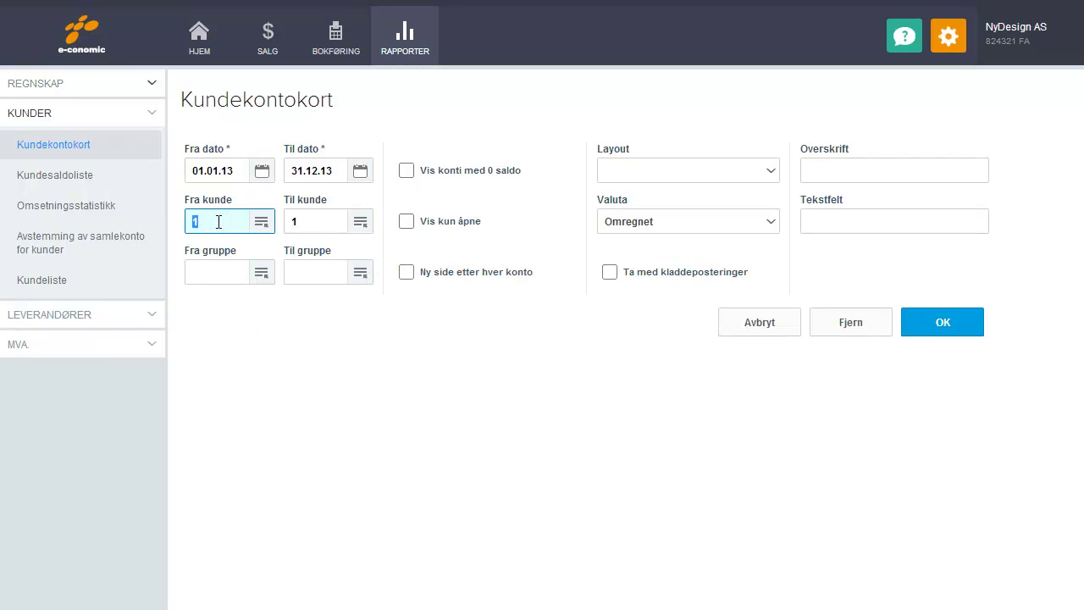
key("BackSpace")
left_click(317, 222)
key("BackSpace")
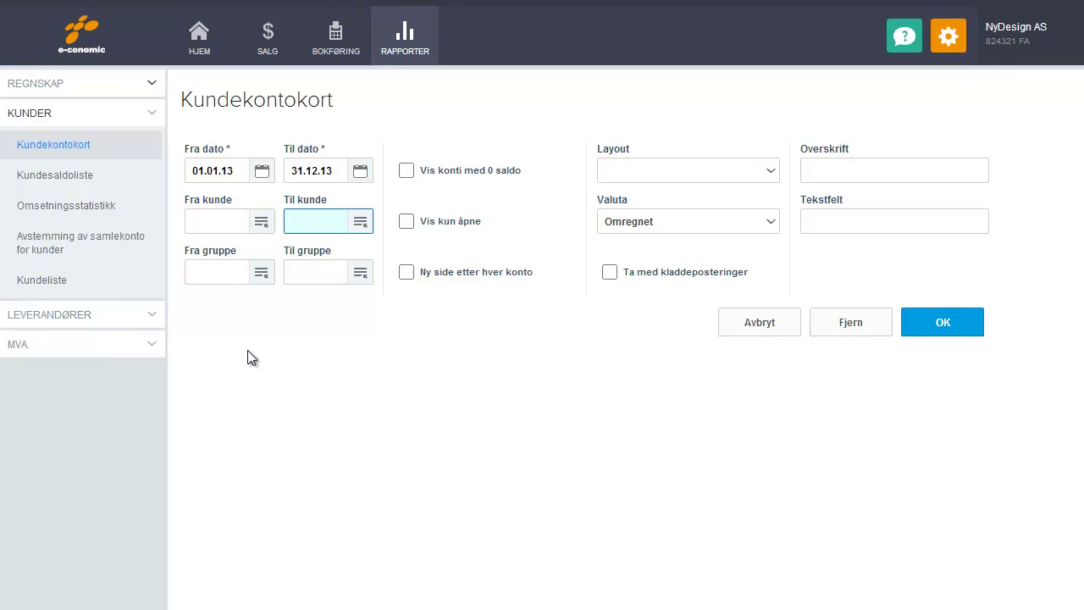
left_click(307, 315)
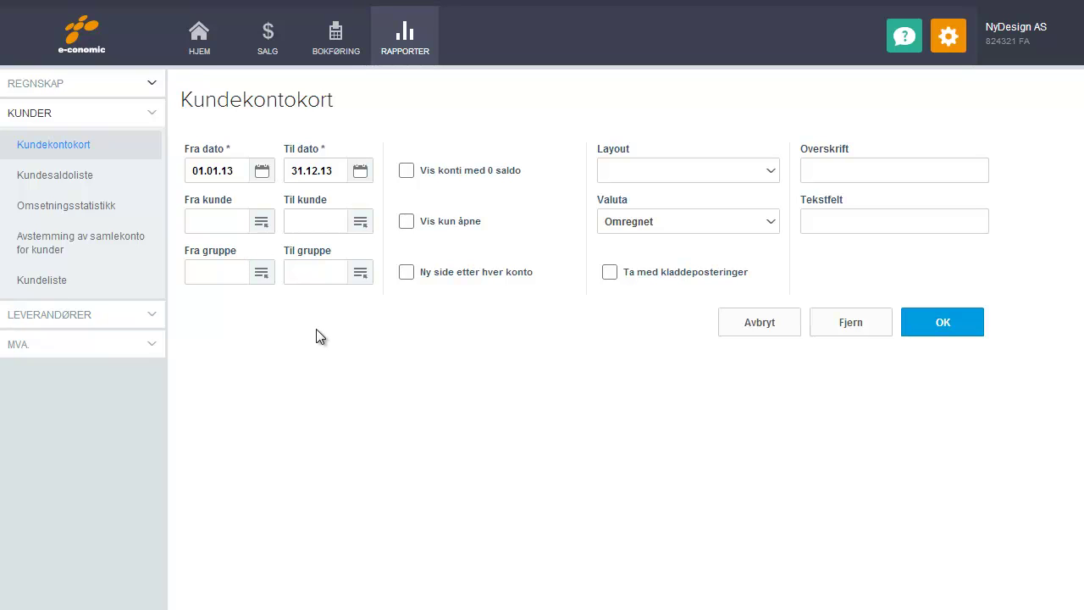
left_click(923, 332)
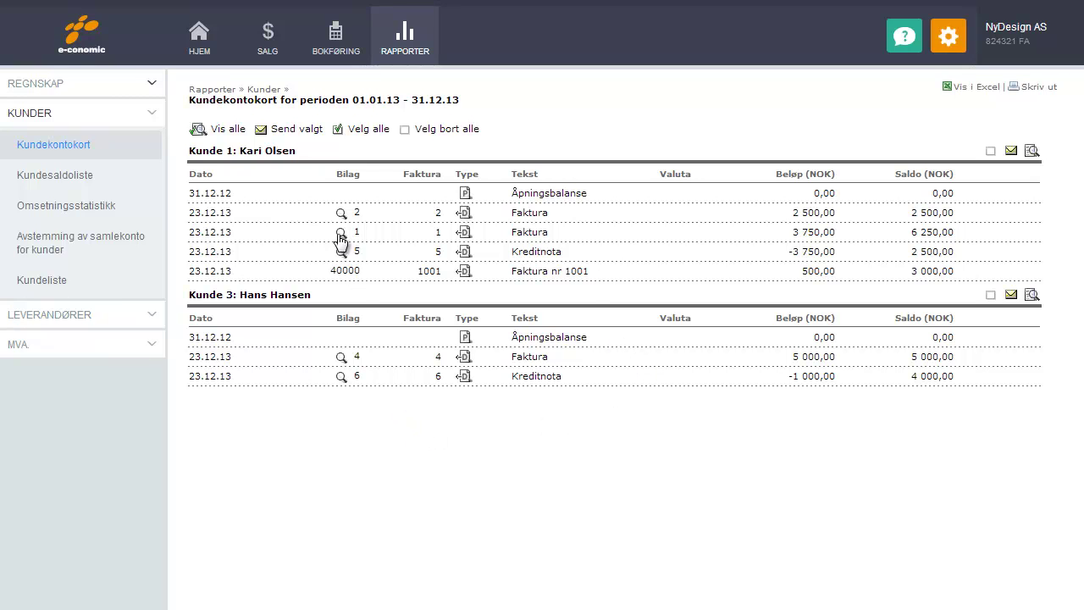
Restrict the Kundekontokort report to open entries with Vis kun åpne, and generate it.
left_click(85, 149)
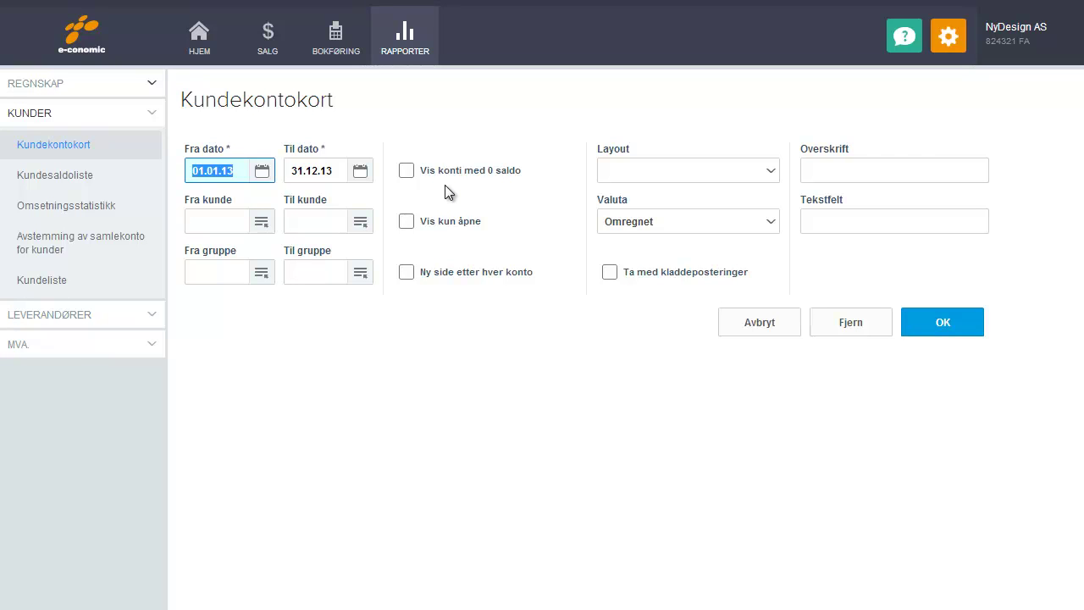
left_click(407, 223)
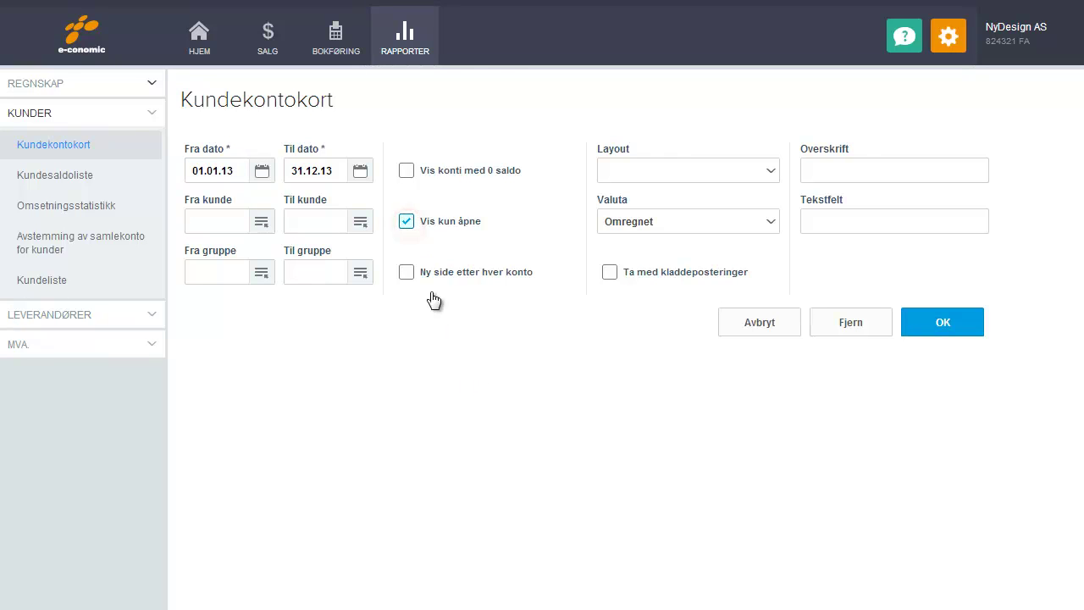
left_click(407, 224)
left_click(406, 221)
left_click(919, 322)
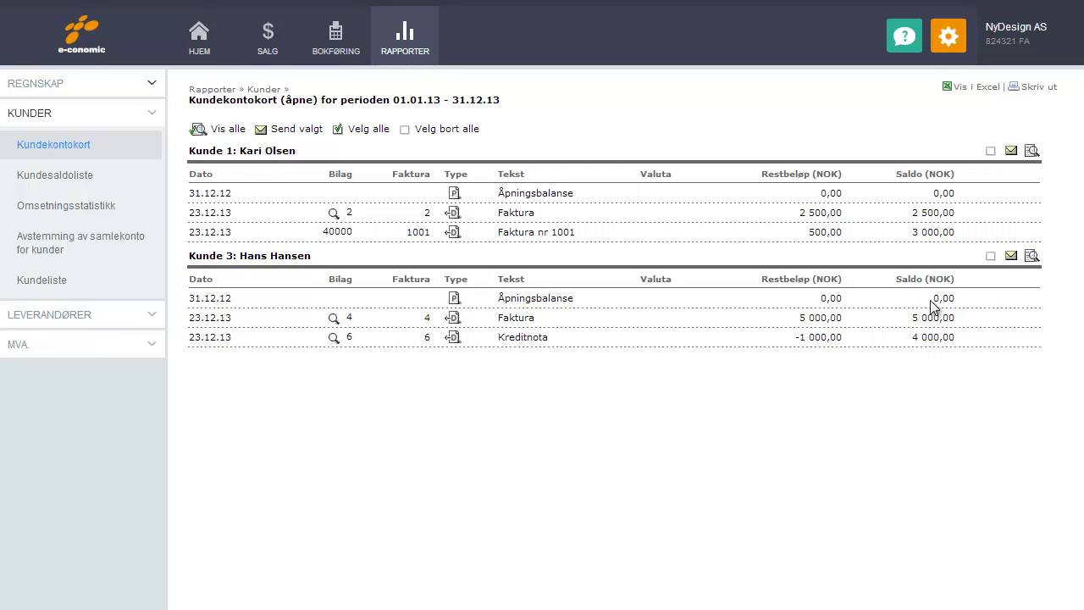
Generate the Kundekontokort report with Vis kun åpne turned off and Ny side etter hver konto turned on.
left_click(117, 145)
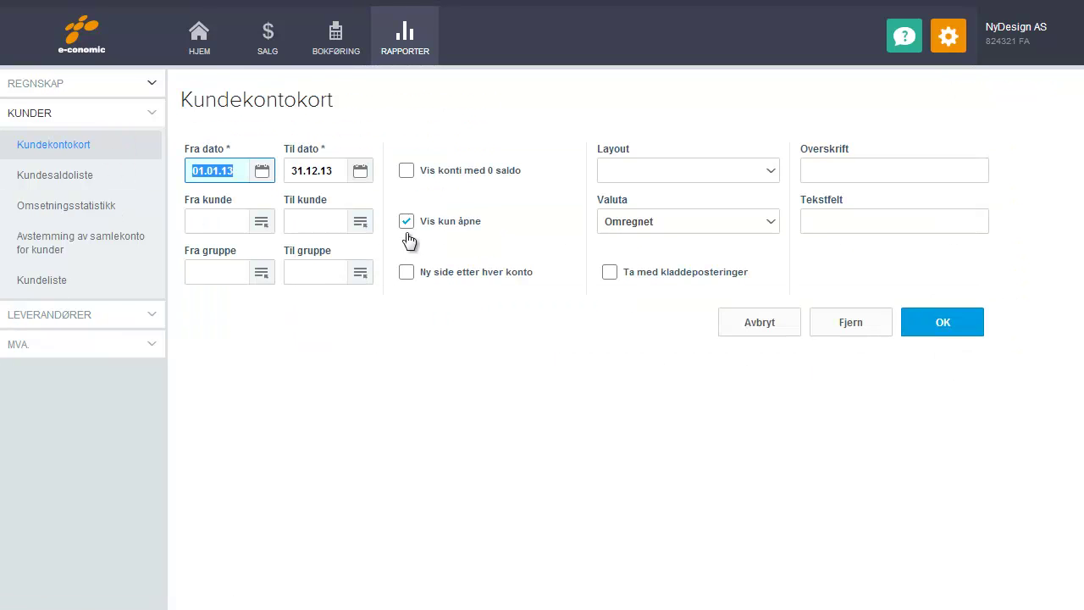
left_click(406, 221)
left_click(406, 272)
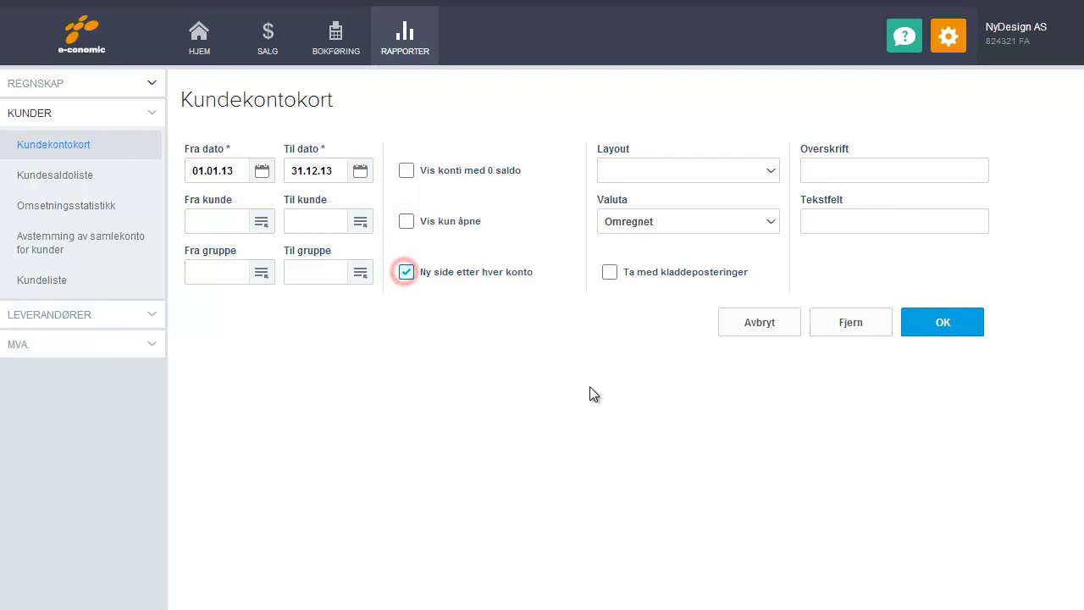
left_click(943, 323)
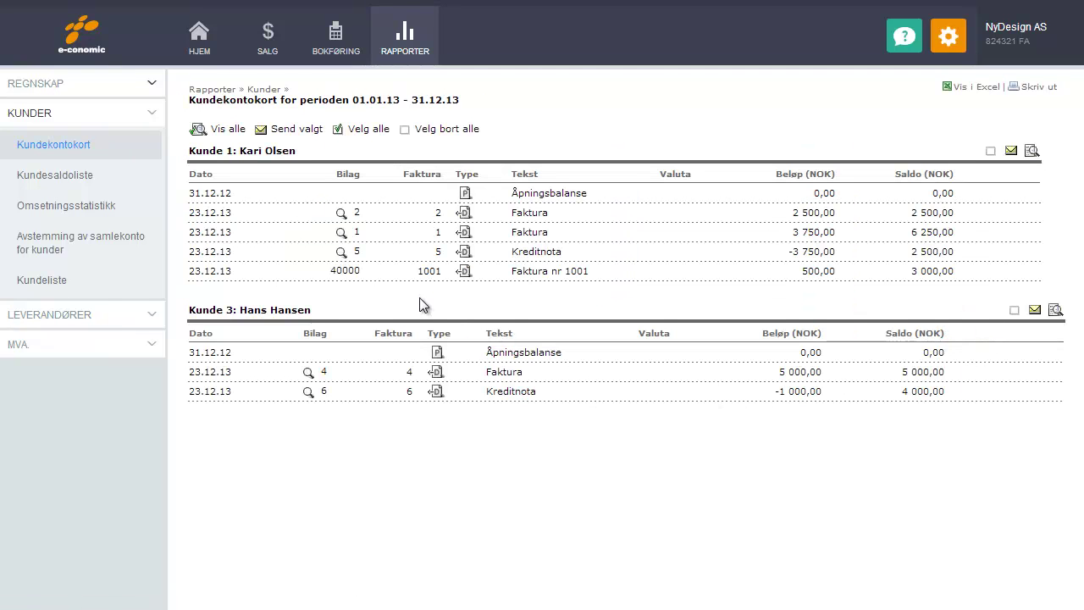
Turn off Ny side etter hver konto in the report criteria and set the currency to EUR.
left_click(93, 144)
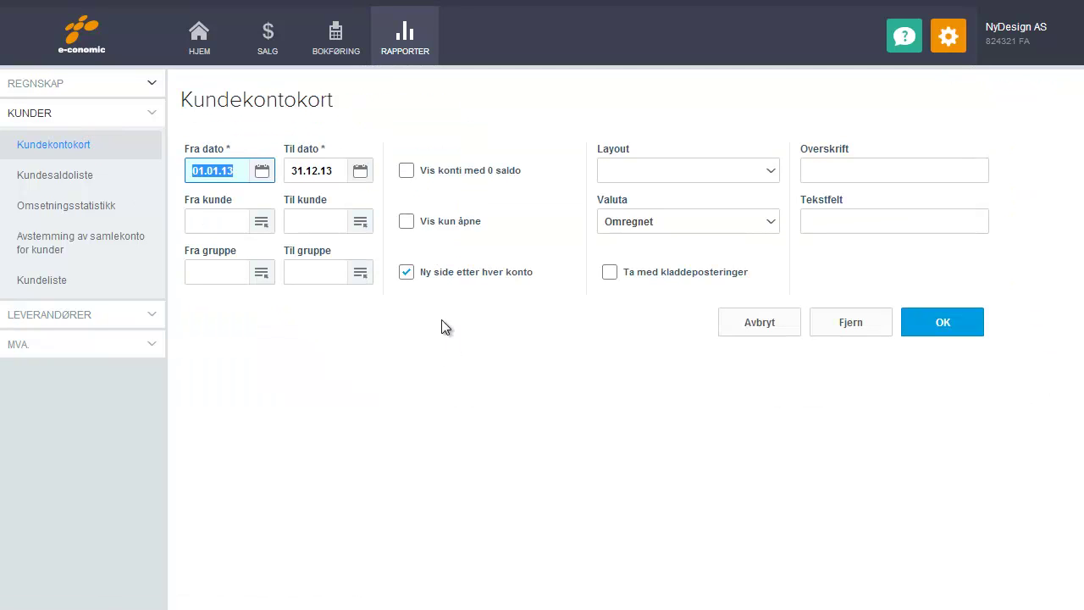
left_click(408, 273)
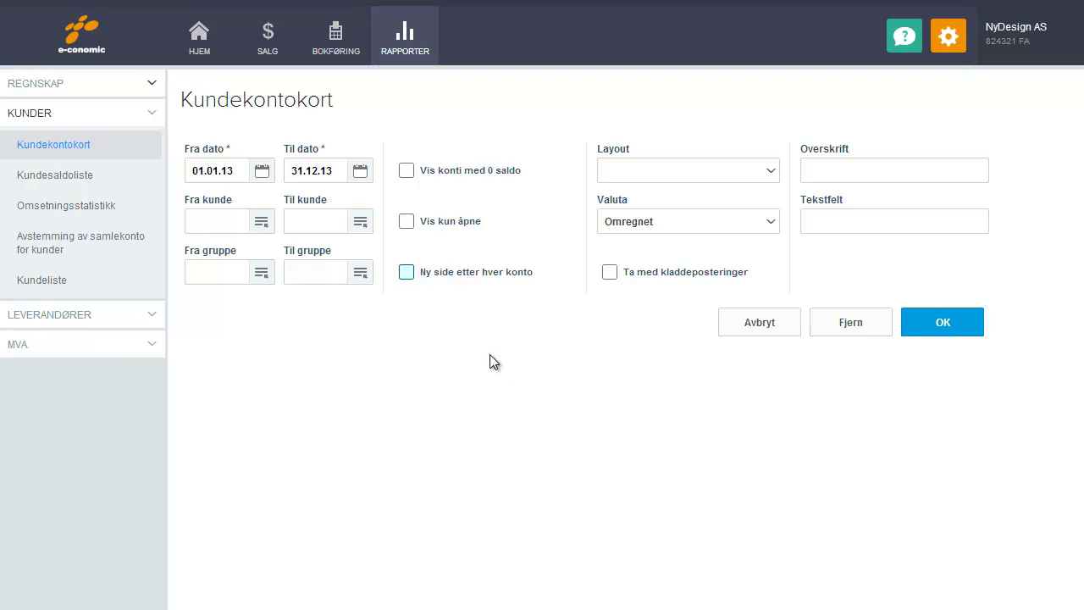
left_click(689, 225)
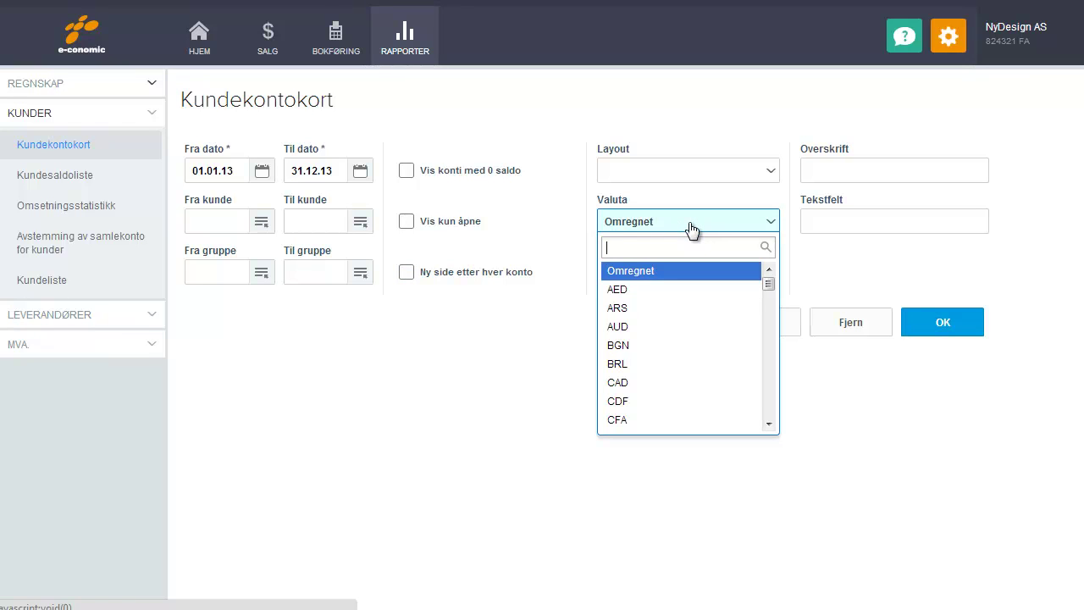
type("eur")
left_click(656, 272)
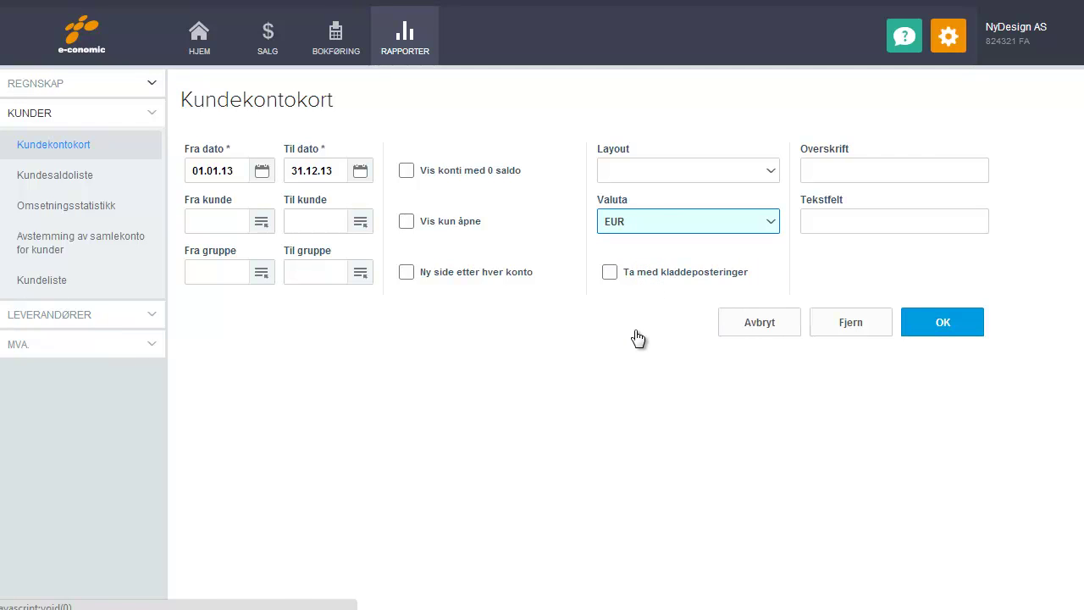
Set the report currency back to Omregnet, leave Ta med kladdeposteringer off, and generate the report for all customers.
left_click(627, 234)
left_click(632, 271)
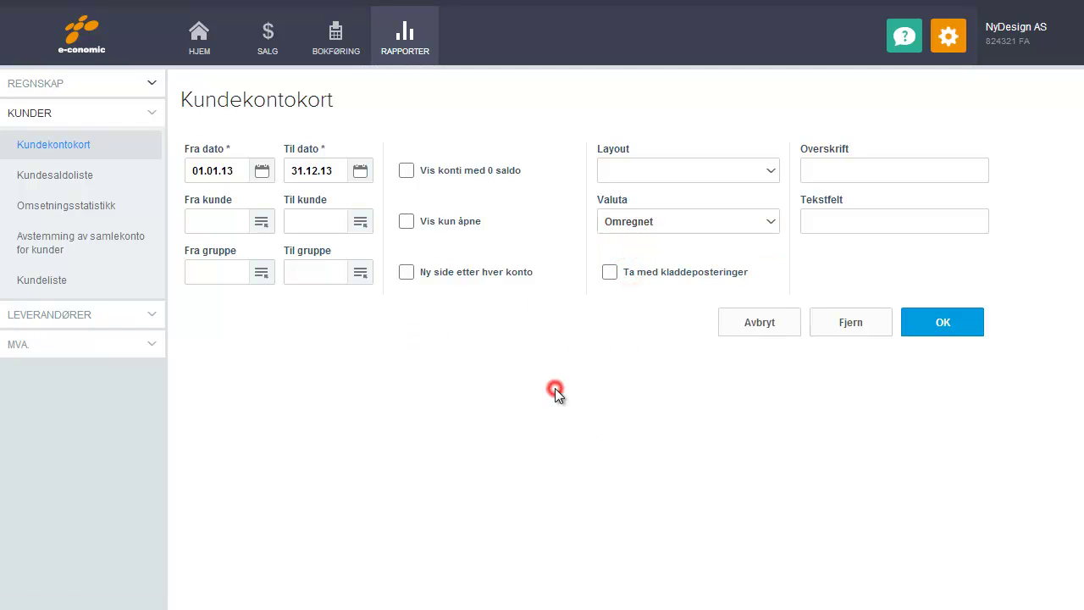
left_click(852, 171)
left_click(713, 123)
left_click(604, 309)
left_click(610, 273)
left_click(610, 272)
left_click(932, 322)
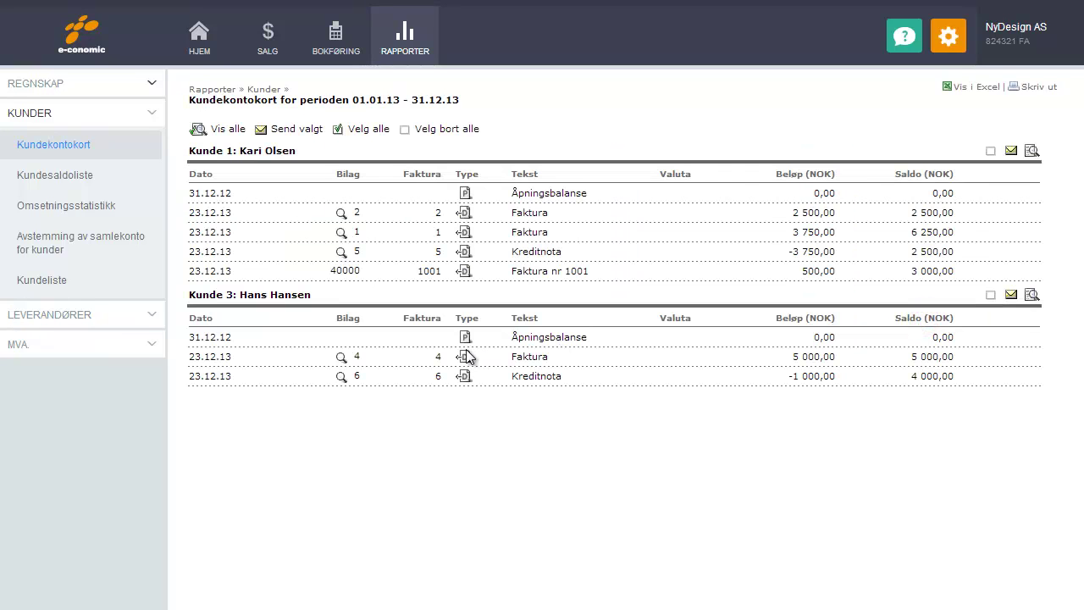